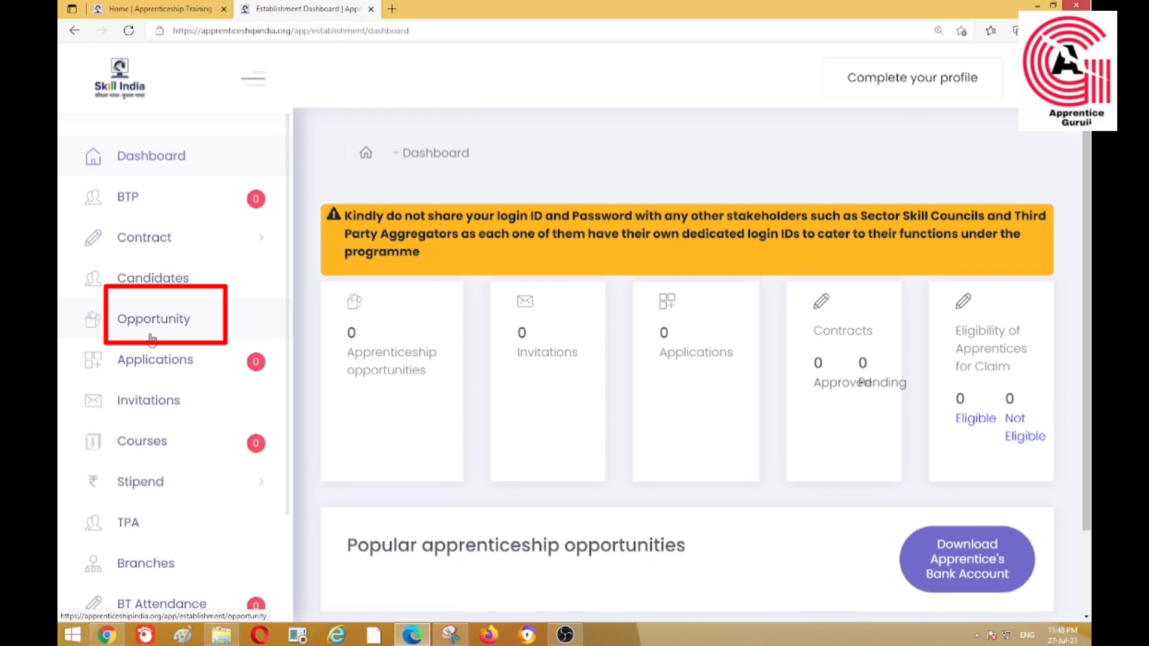
Open the establishment's list of opportunities and start creating a new opportunity
{"action": "left_click", "coordinate": [154, 323]}
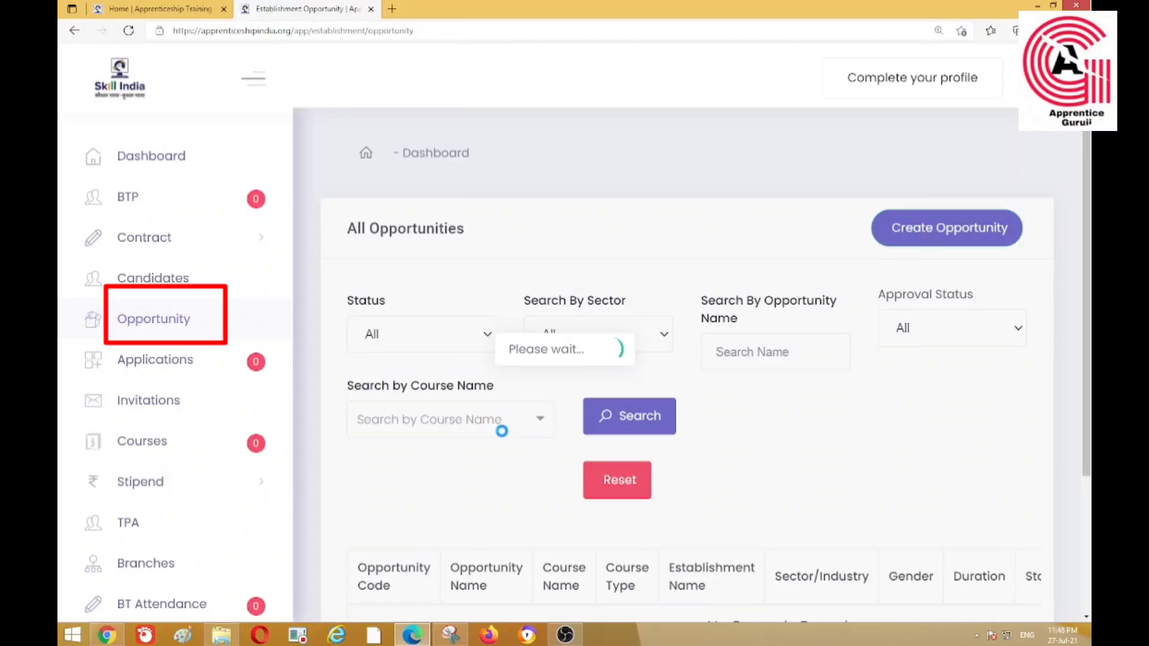
{"action": "scroll", "coordinate": [504, 437], "scroll_direction": "down", "scroll_amount": 3}
{"action": "scroll", "coordinate": [505, 437], "scroll_direction": "up", "scroll_amount": 3}
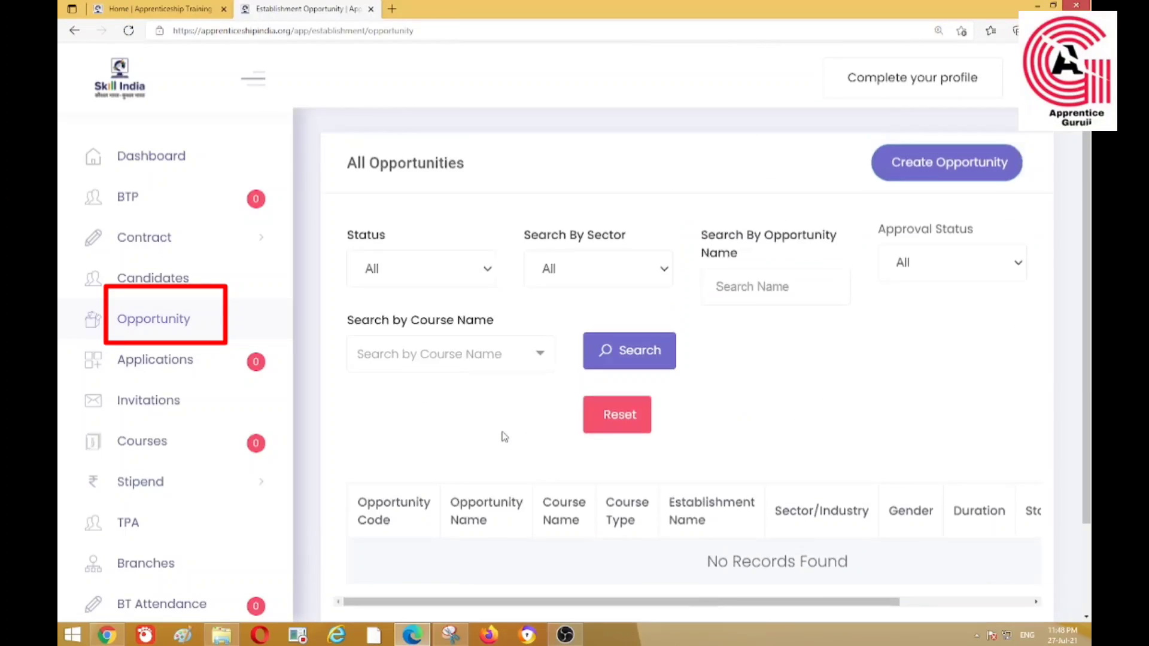
{"action": "scroll", "coordinate": [501, 438], "scroll_direction": "down", "scroll_amount": 2}
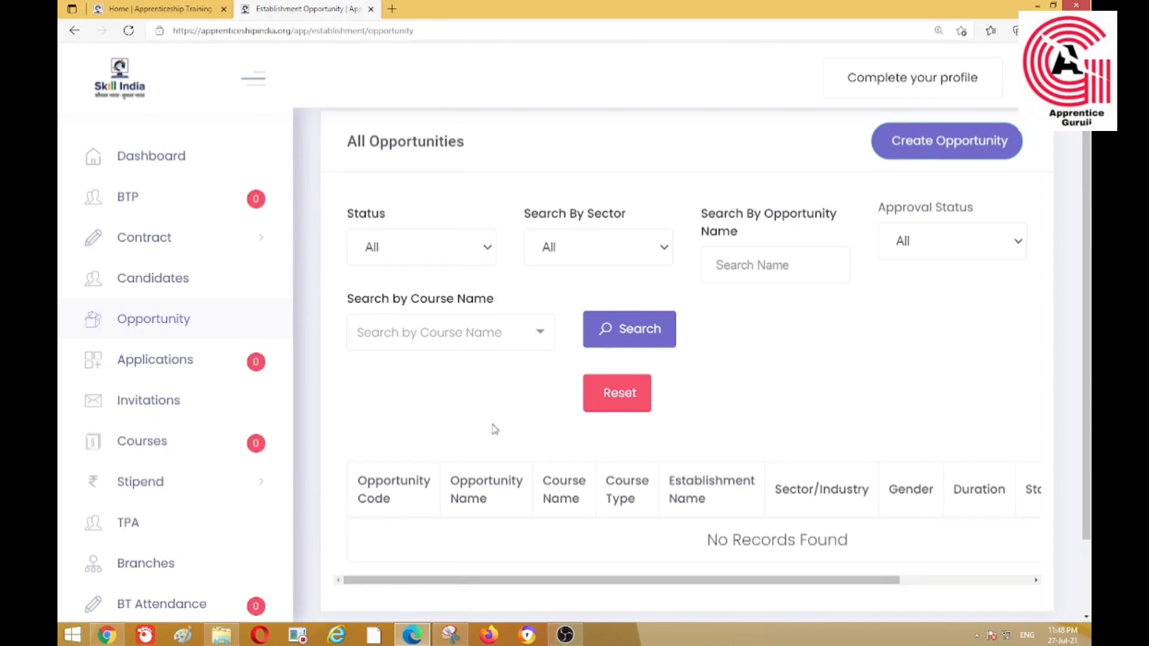
{"action": "scroll", "coordinate": [494, 429], "scroll_direction": "up", "scroll_amount": 2}
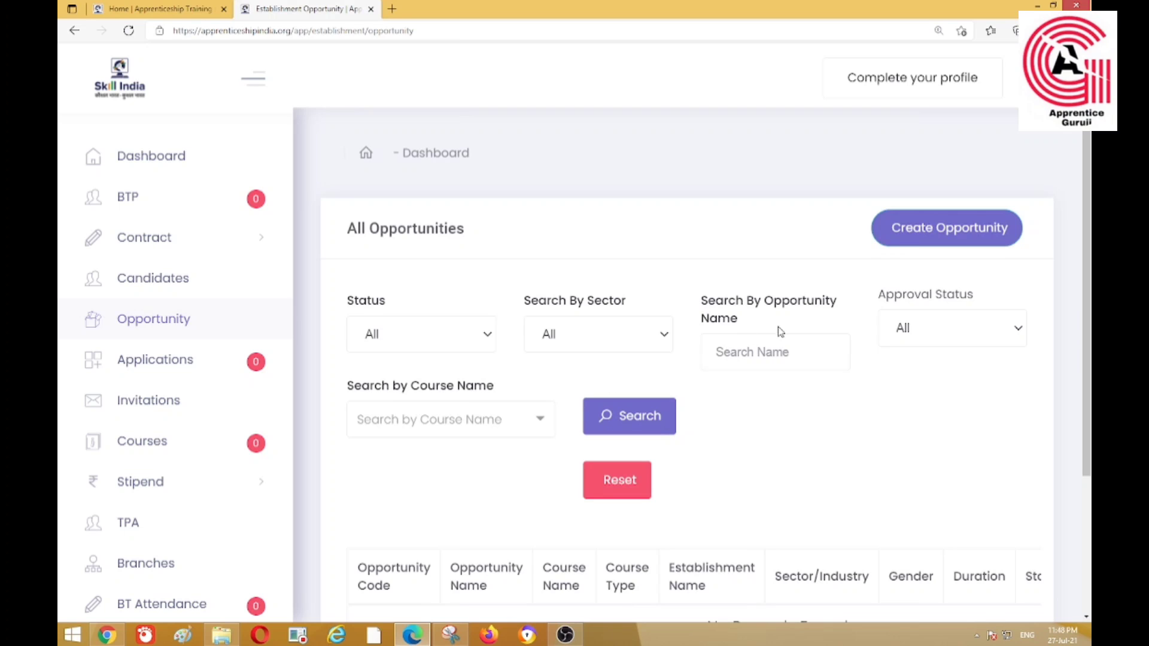
{"action": "left_click", "coordinate": [935, 240]}
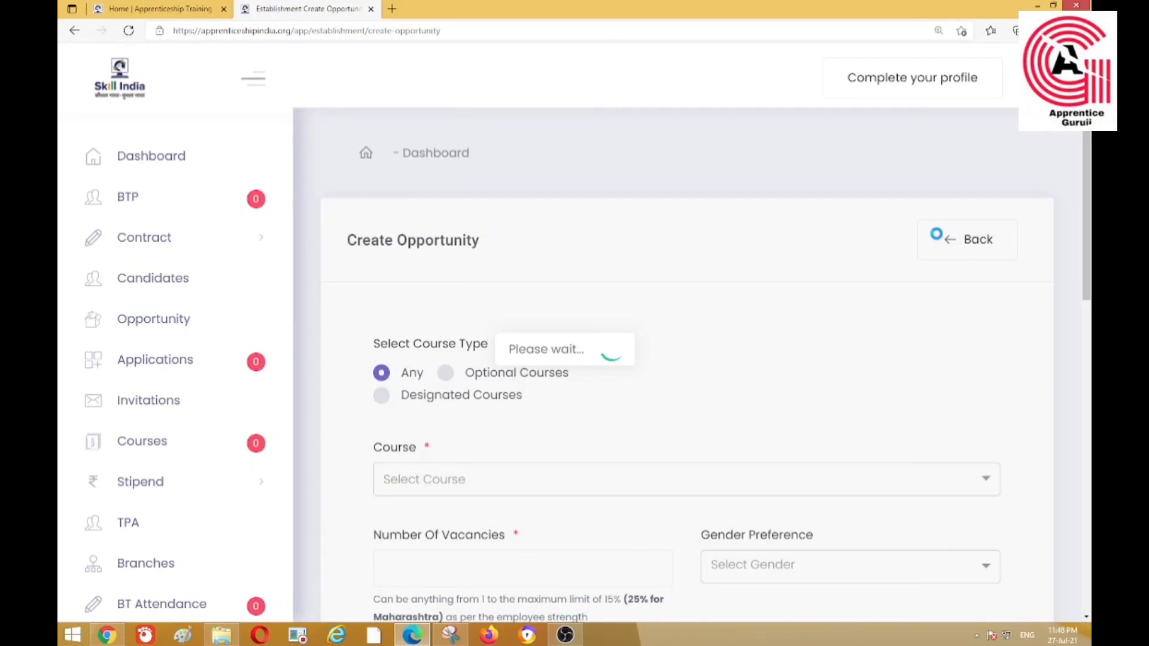
Set the course type to Designated Courses and choose the course Computer Operator and Programming Assistant
{"action": "scroll", "coordinate": [792, 328], "scroll_direction": "down", "scroll_amount": 4}
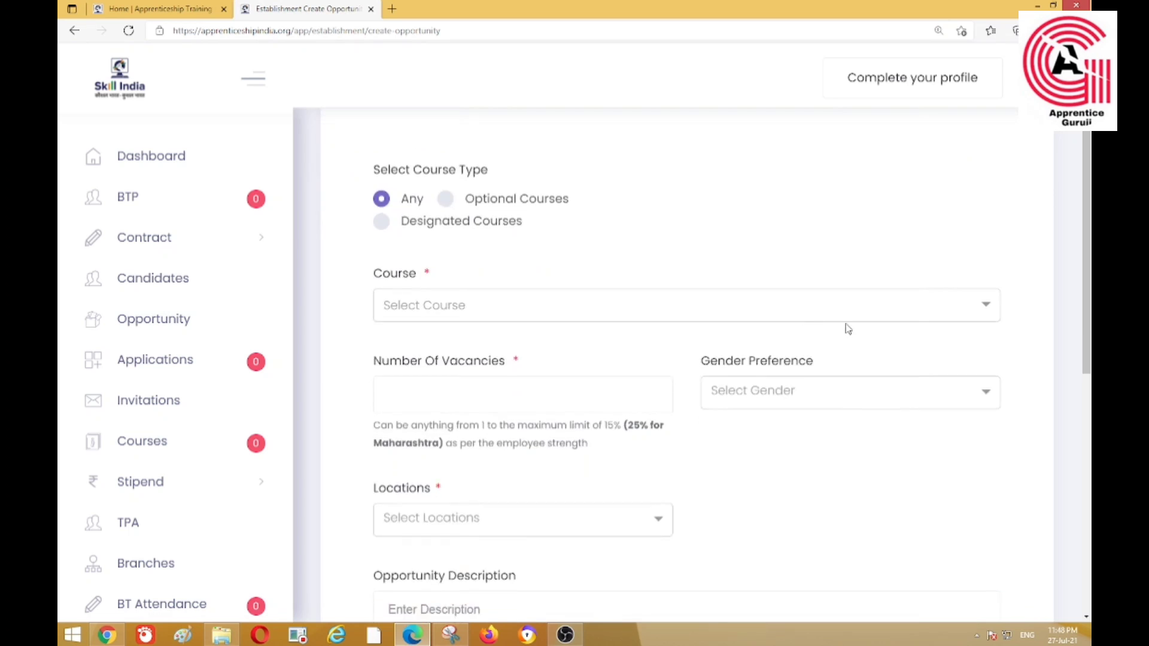
{"action": "scroll", "coordinate": [841, 326], "scroll_direction": "up", "scroll_amount": 2}
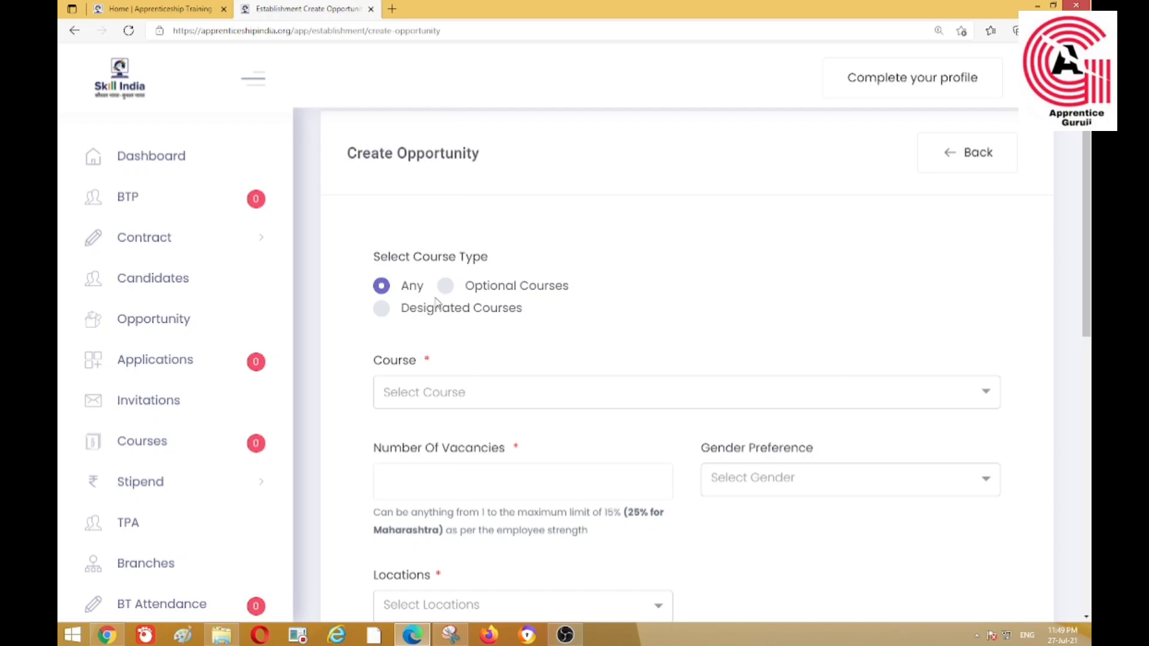
{"action": "left_click", "coordinate": [384, 318]}
{"action": "scroll", "coordinate": [383, 395], "scroll_direction": "down", "scroll_amount": 2}
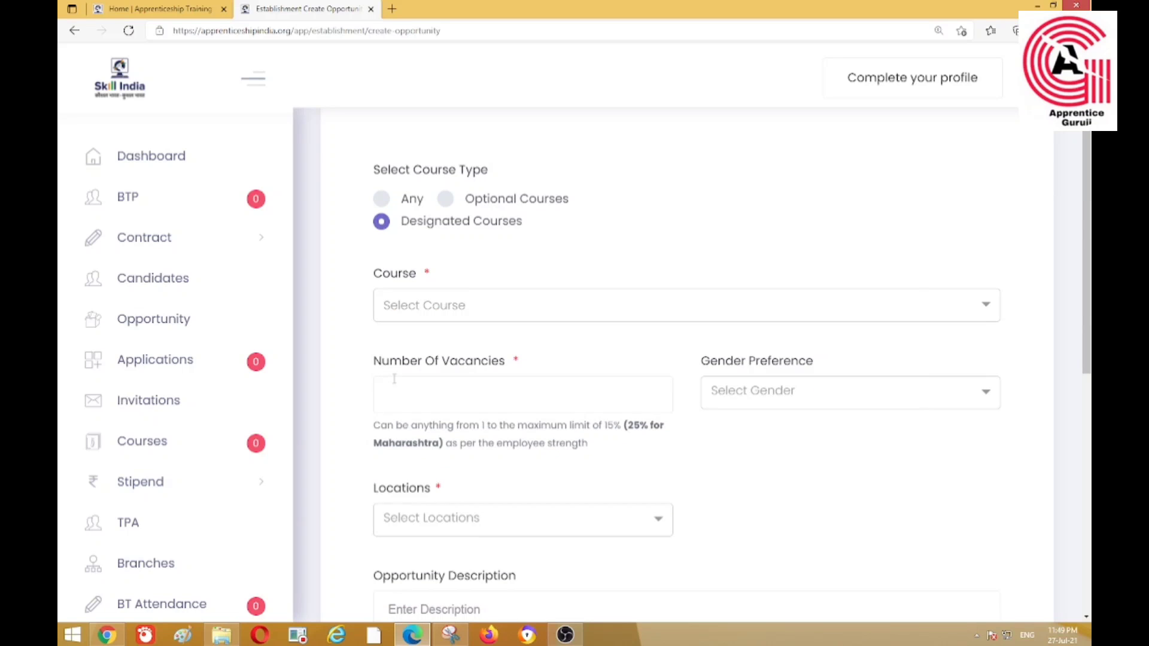
{"action": "left_click", "coordinate": [426, 307]}
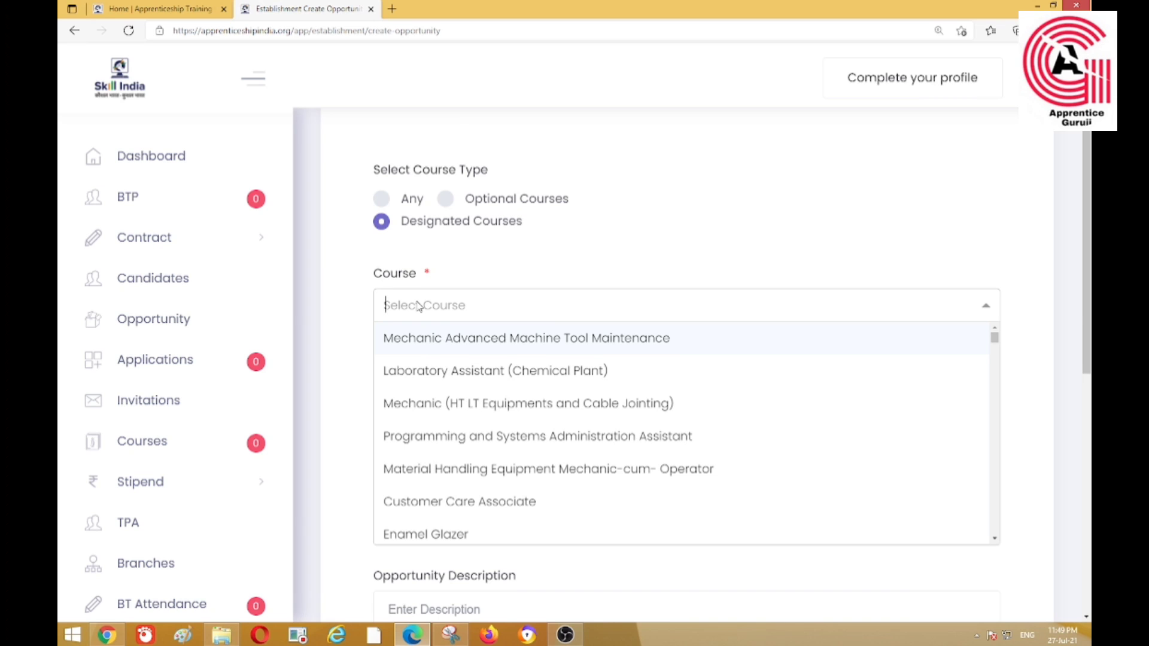
{"action": "type", "text": "c"}
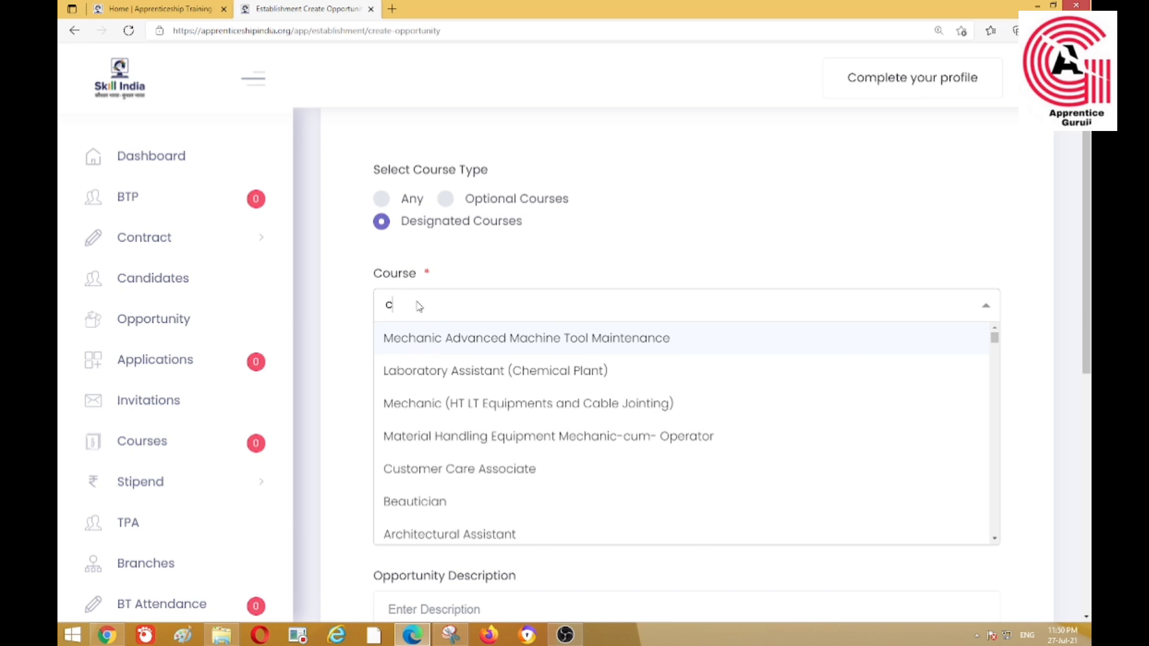
{"action": "type", "text": "omputer"}
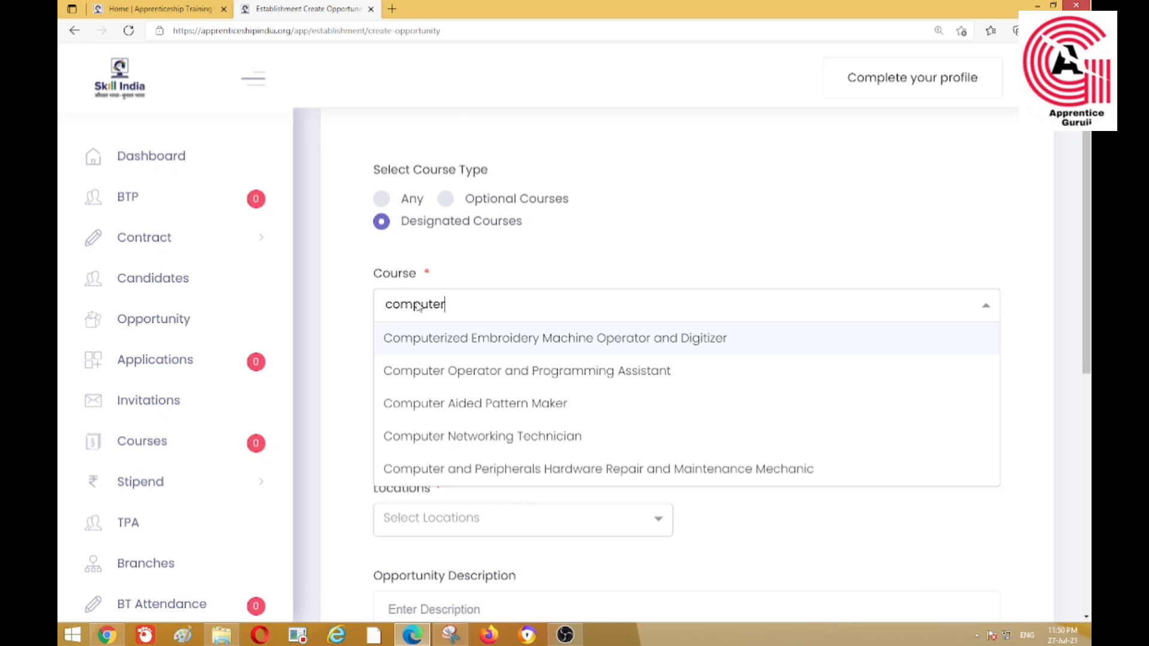
{"action": "left_click", "coordinate": [473, 375]}
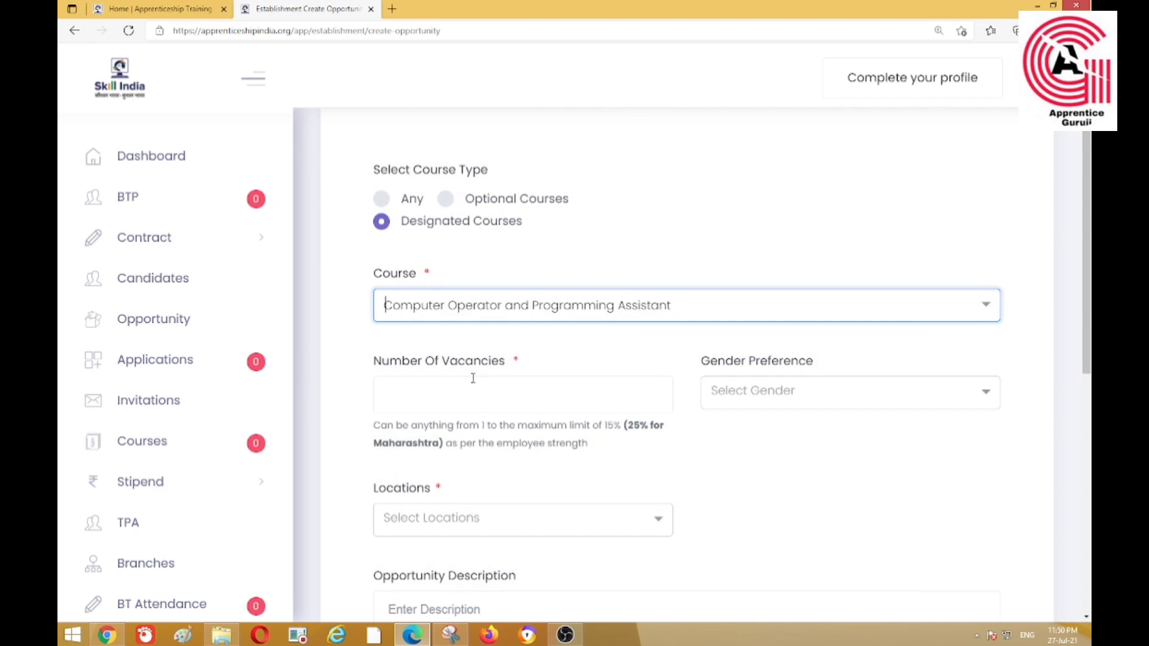
Set the number of vacancies to 1 and review the gender preference options without choosing one
{"action": "scroll", "coordinate": [476, 382], "scroll_direction": "down", "scroll_amount": 1}
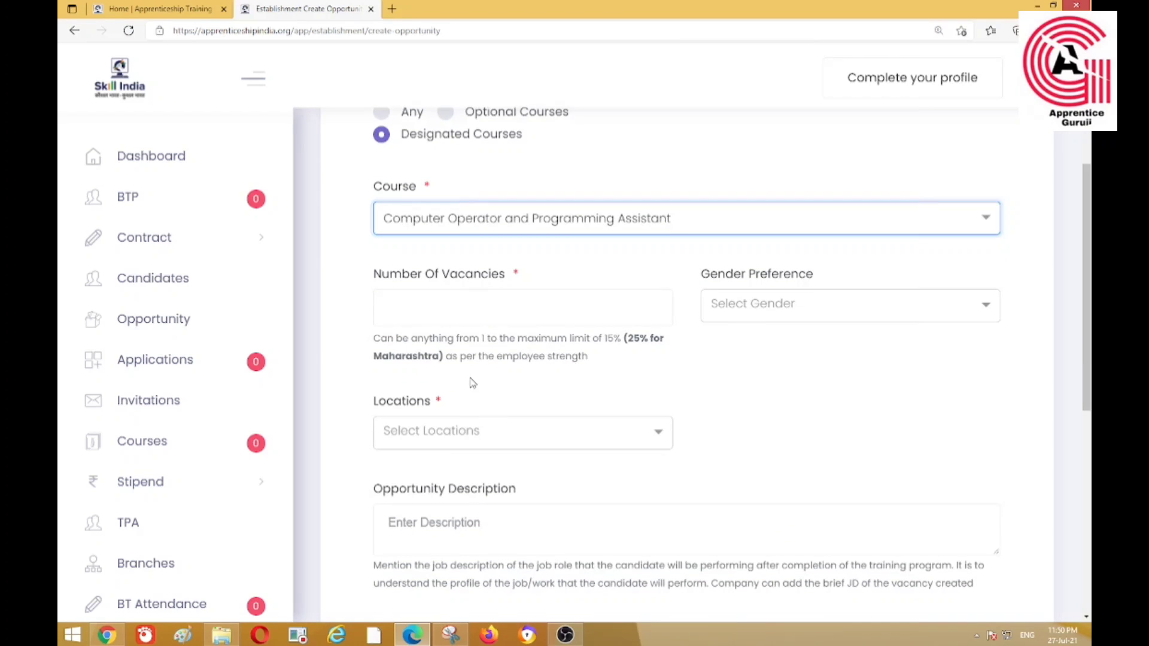
{"action": "left_click", "coordinate": [406, 310]}
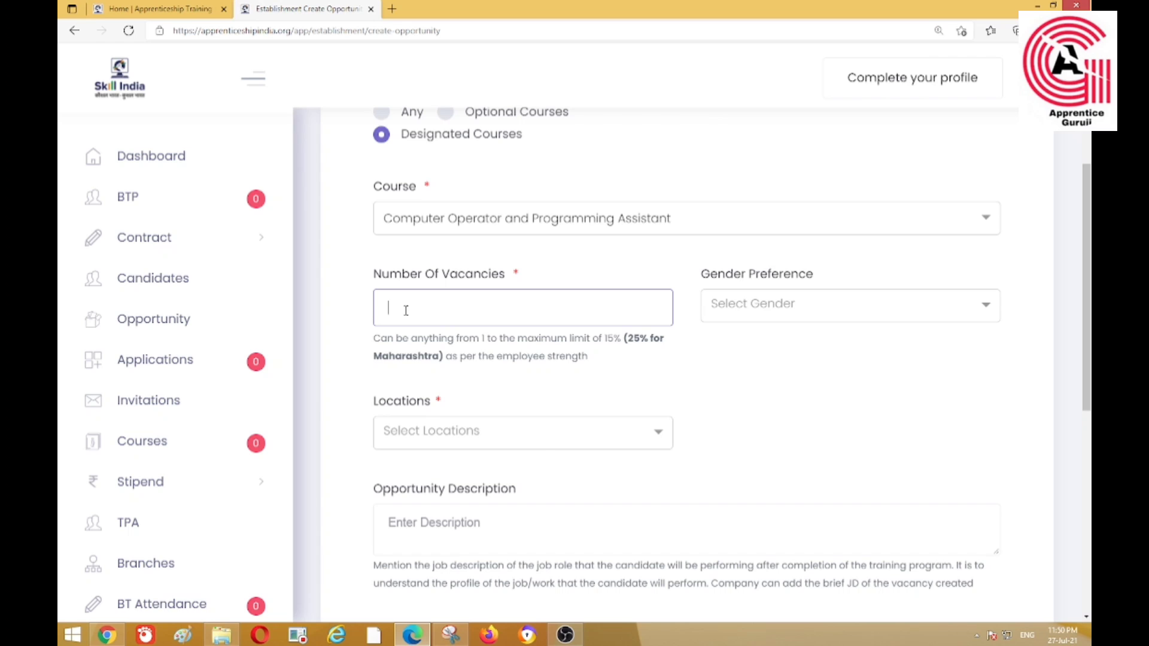
{"action": "type", "text": "1"}
{"action": "left_click", "coordinate": [754, 312]}
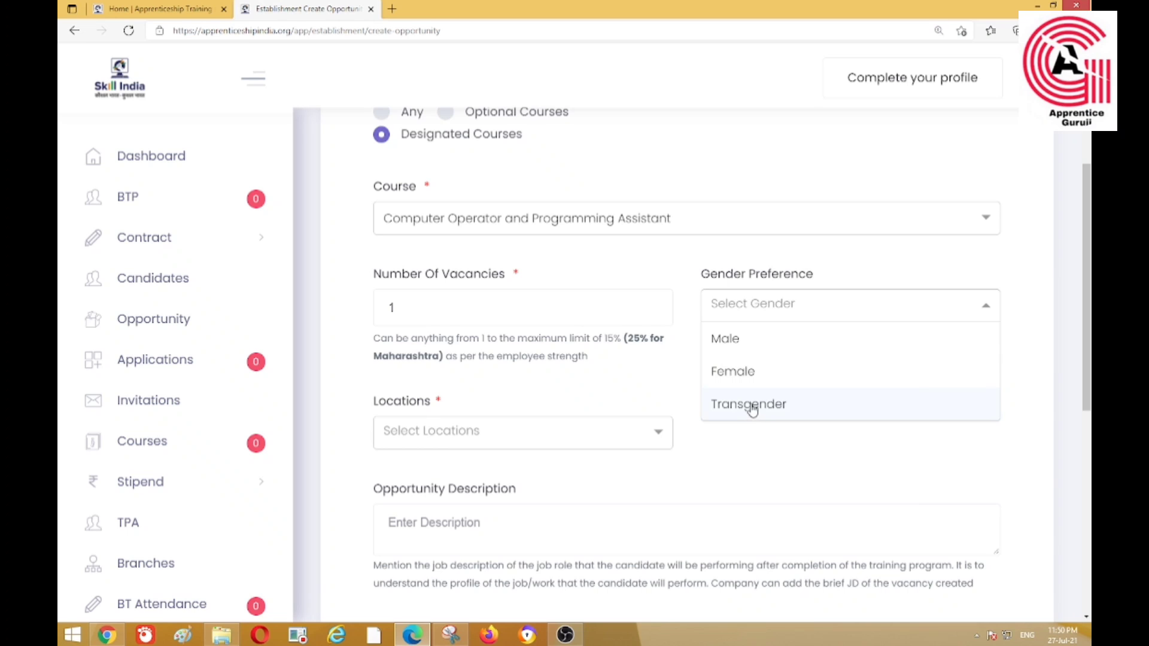
{"action": "left_click", "coordinate": [737, 449]}
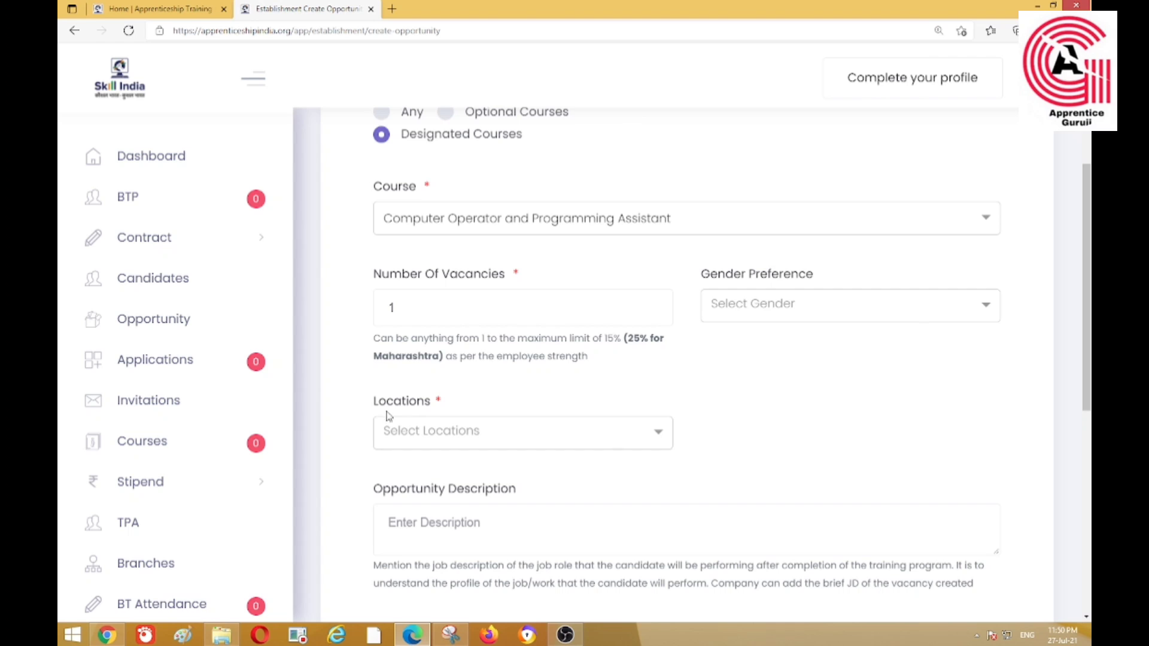
Choose the establishment's listed location and enter "Computer related work" as the opportunity description
{"action": "left_click", "coordinate": [401, 433]}
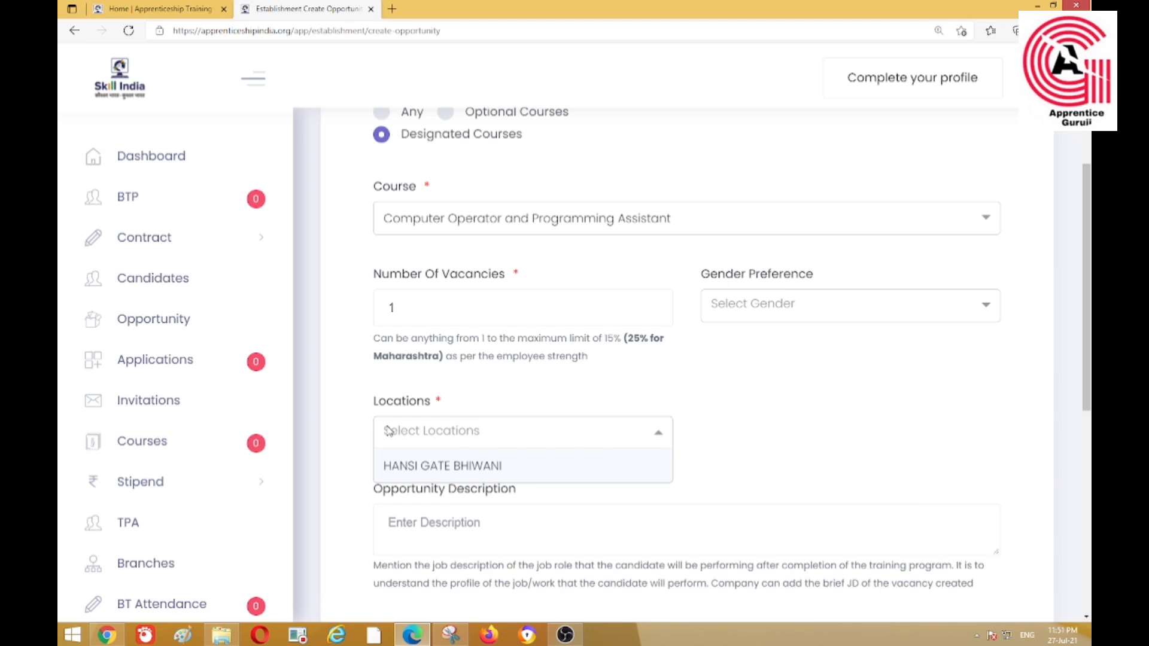
{"action": "left_click", "coordinate": [415, 473]}
{"action": "scroll", "coordinate": [416, 473], "scroll_direction": "down", "scroll_amount": 1}
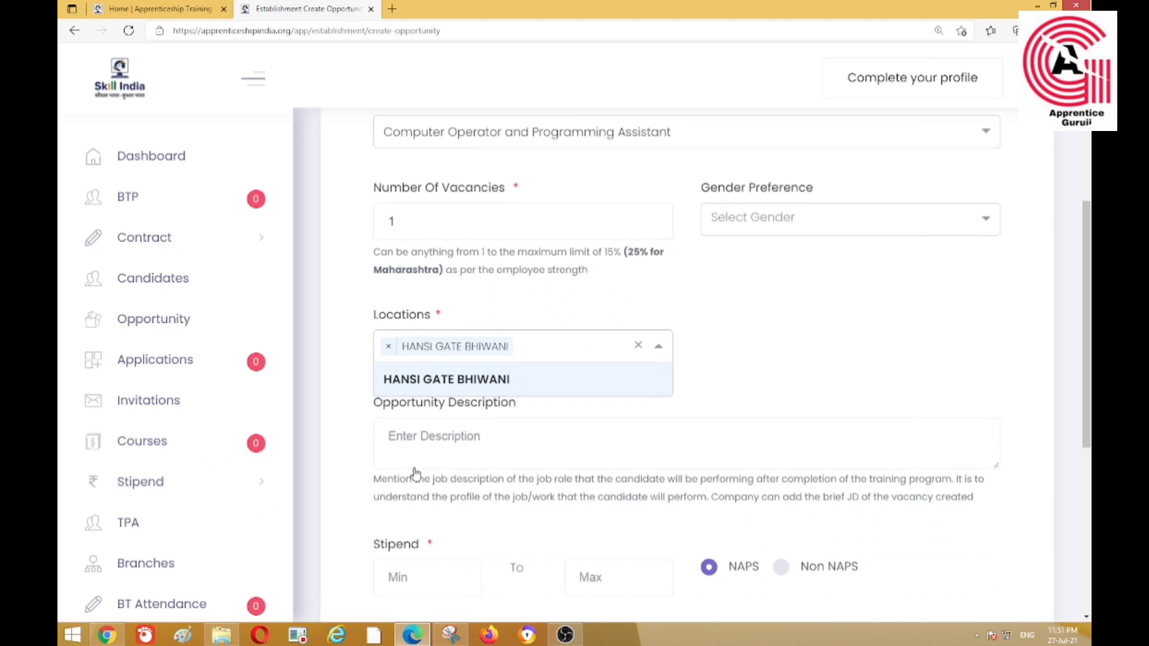
{"action": "left_click", "coordinate": [417, 460]}
{"action": "scroll", "coordinate": [353, 494], "scroll_direction": "down", "scroll_amount": 1}
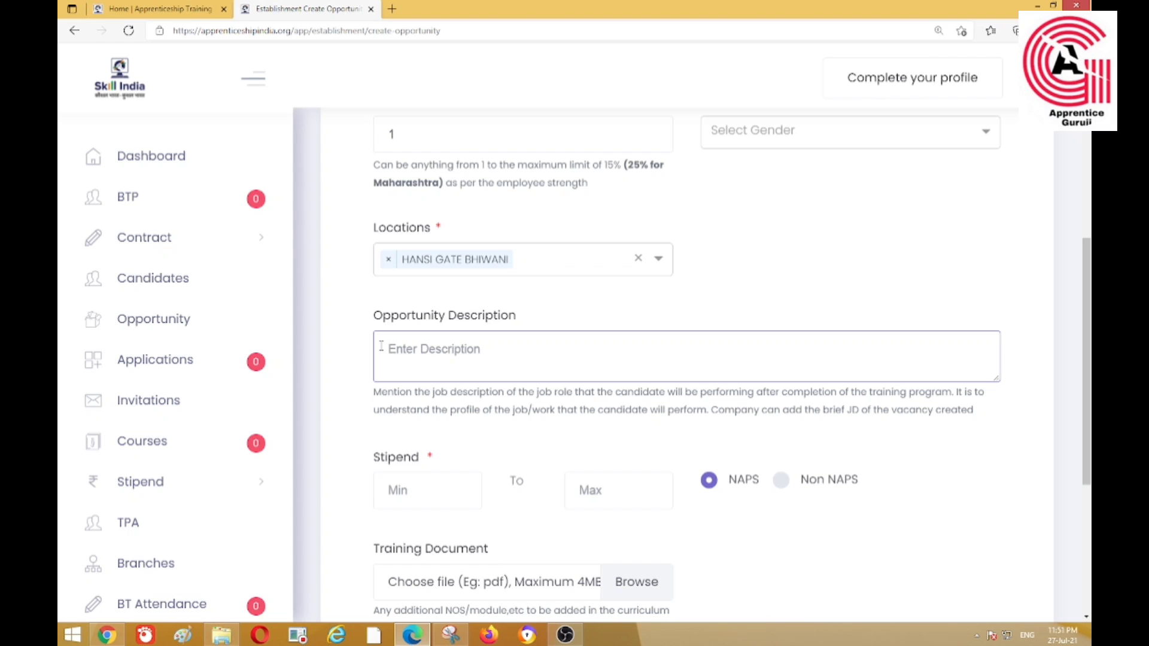
{"action": "type", "text": "Computer related work"}
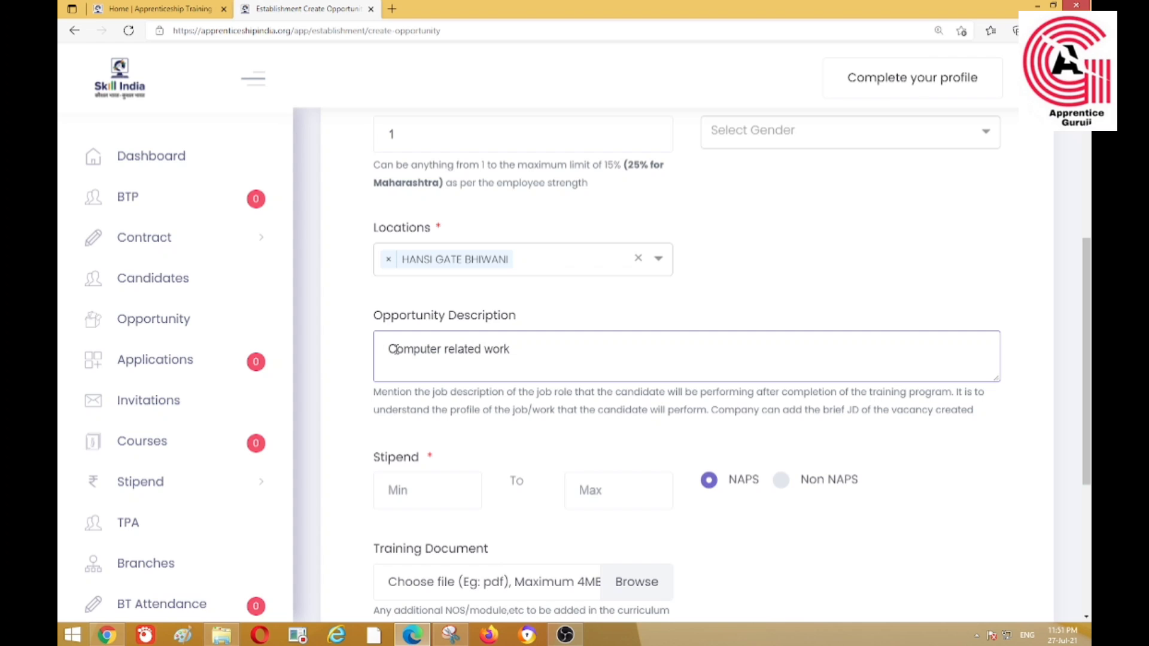
{"action": "left_click", "coordinate": [415, 446]}
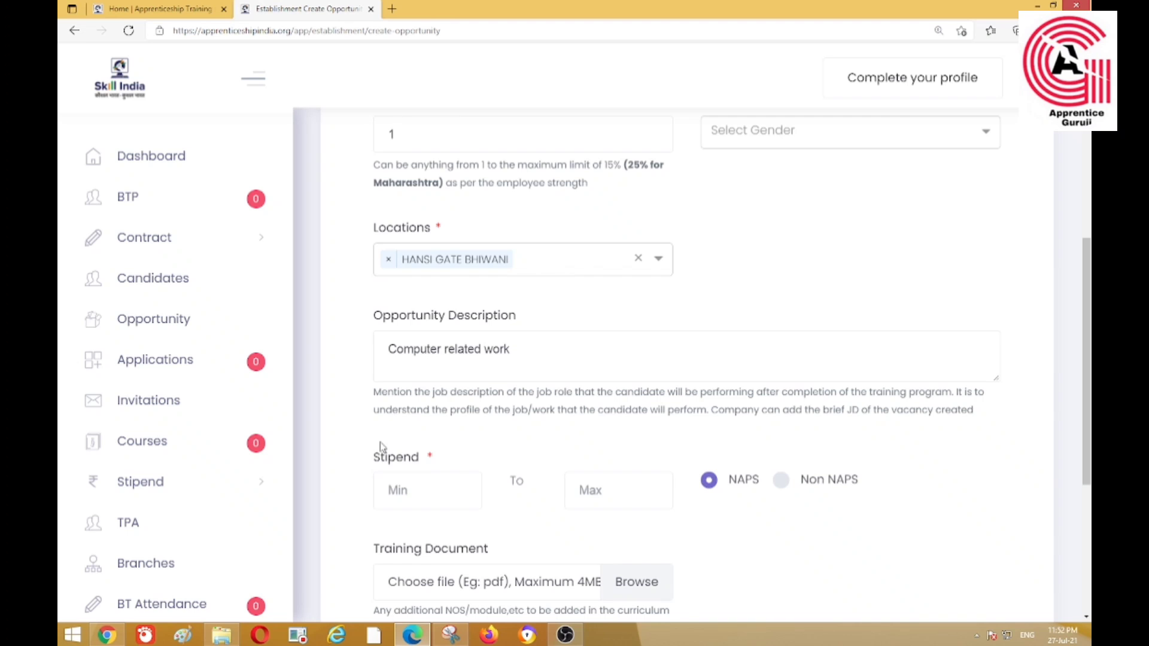
Set the stipend range from 7000 to 7700 and save the opportunity
{"action": "scroll", "coordinate": [381, 447], "scroll_direction": "down", "scroll_amount": 1}
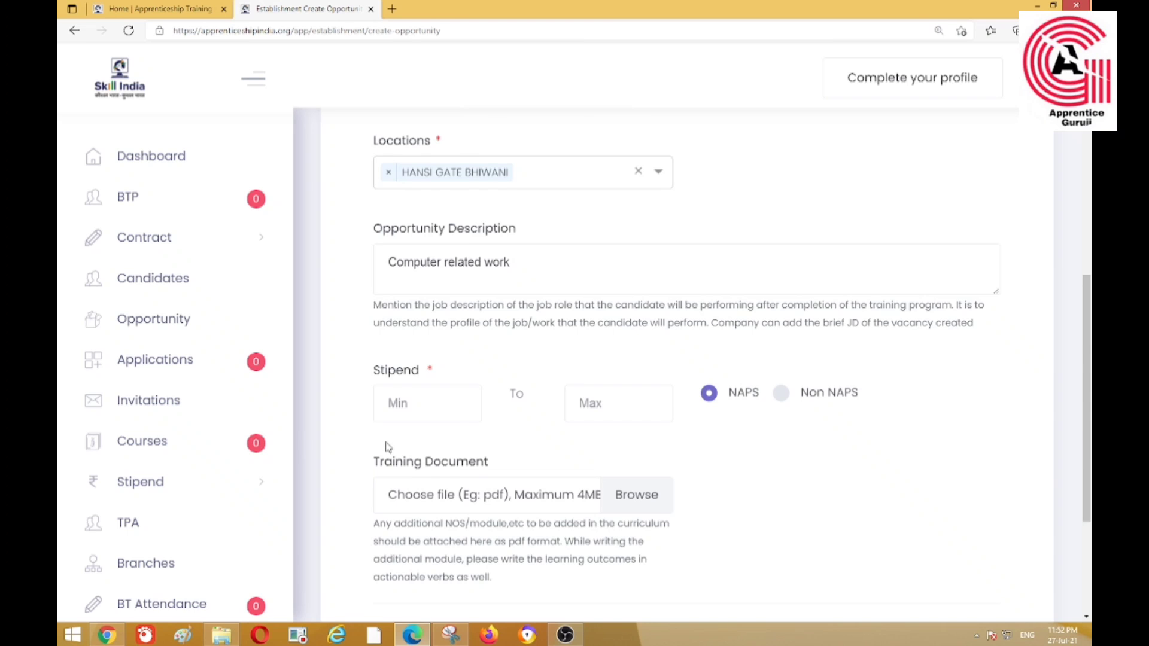
{"action": "scroll", "coordinate": [388, 445], "scroll_direction": "down", "scroll_amount": 1}
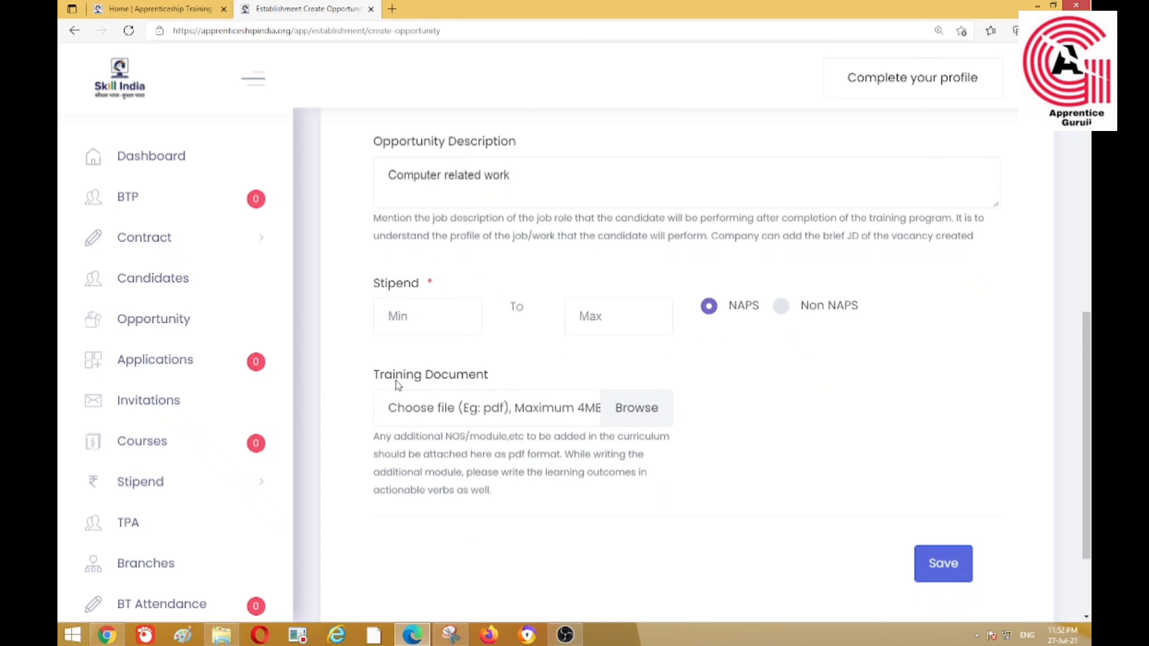
{"action": "left_click", "coordinate": [396, 322]}
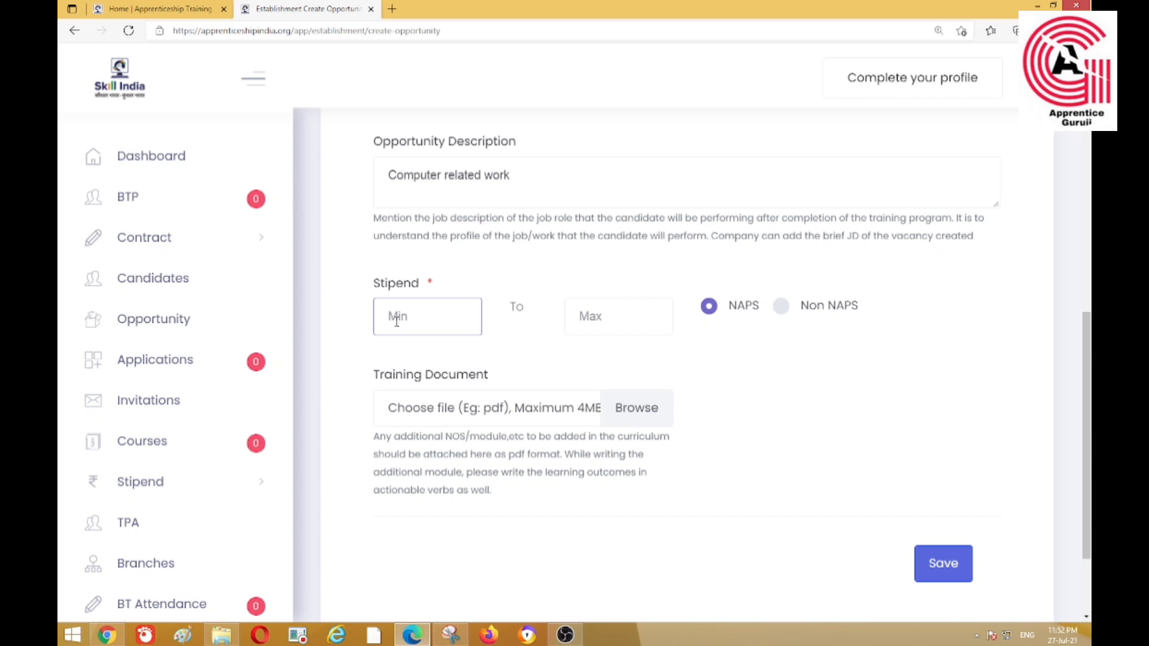
{"action": "type", "text": "7000"}
{"action": "key", "text": "Tab"}
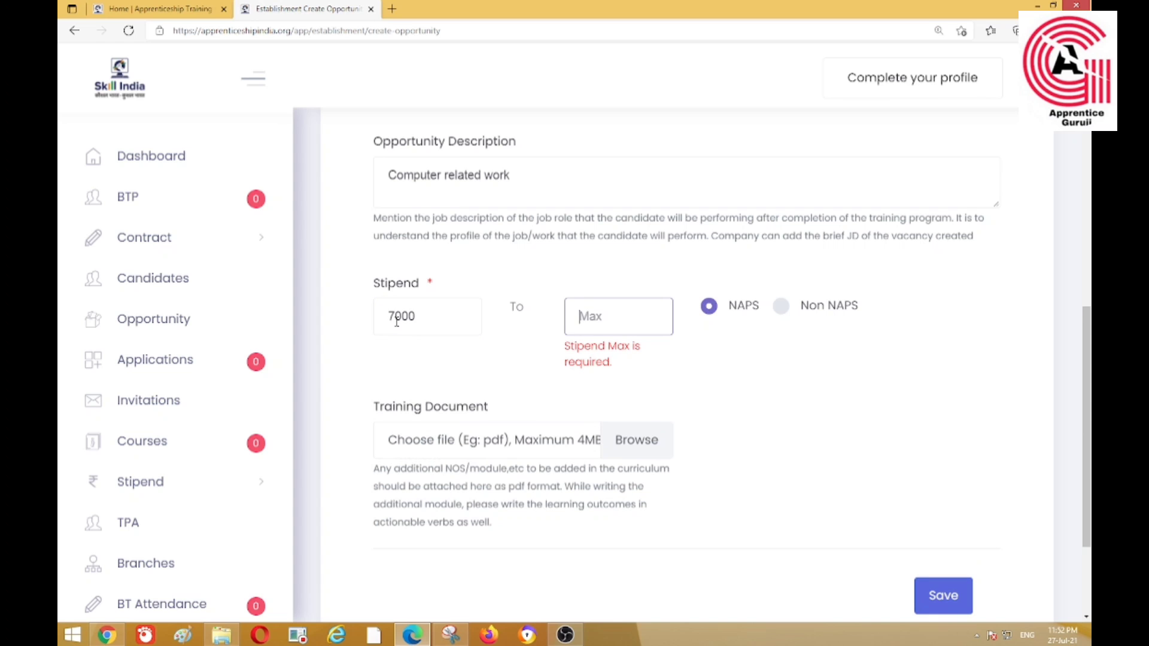
{"action": "type", "text": "7700"}
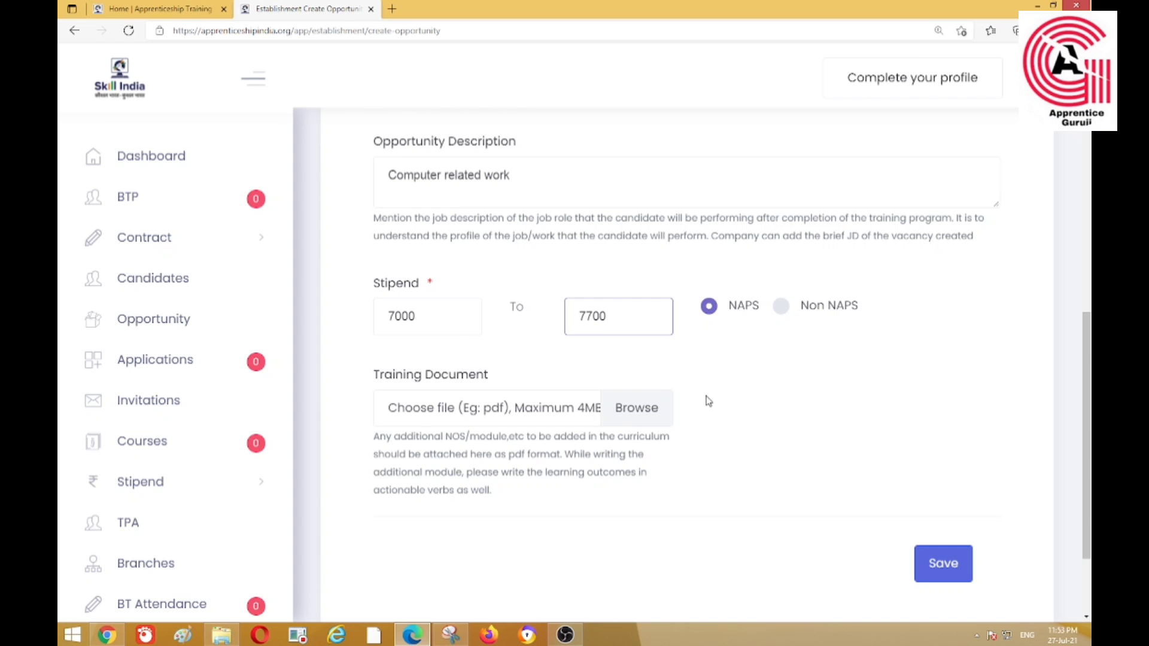
{"action": "scroll", "coordinate": [688, 407], "scroll_direction": "down", "scroll_amount": 2}
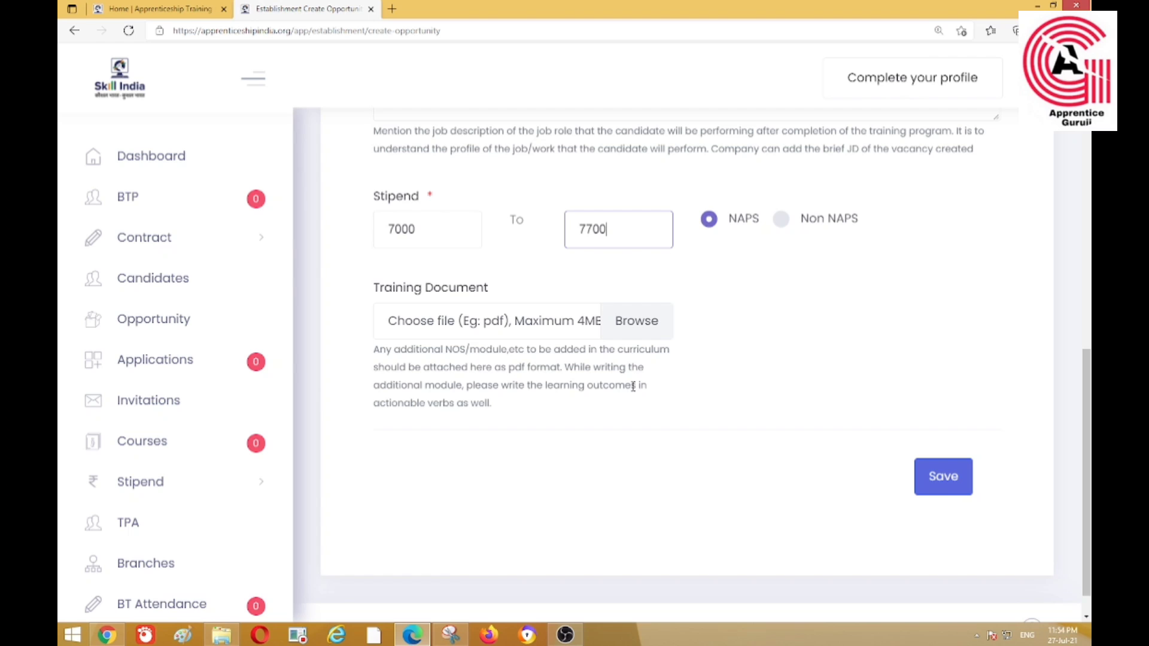
{"action": "left_click", "coordinate": [947, 488]}
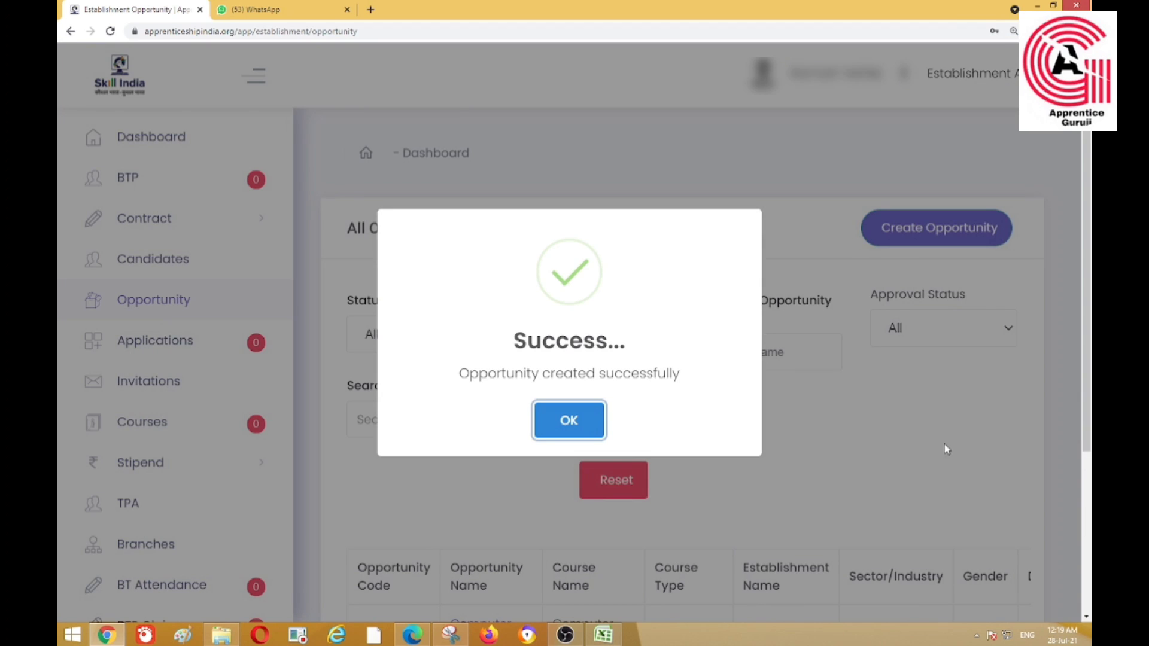
{"action": "left_click", "coordinate": [566, 425]}
Disable the Computer Operator and Programming Assistant opportunity in the opportunities list
{"action": "scroll", "coordinate": [569, 426], "scroll_direction": "down", "scroll_amount": 4}
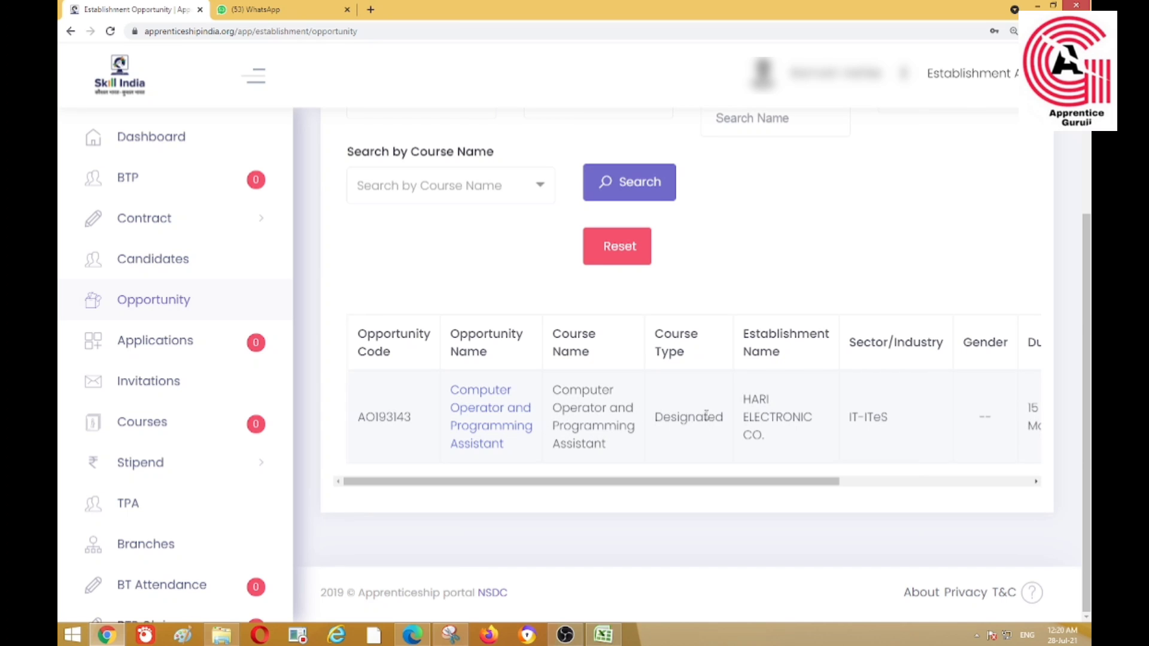
{"action": "left_click_drag", "start_coordinate": [780, 487], "coordinate": [627, 456]}
{"action": "scroll", "coordinate": [626, 456], "scroll_direction": "up", "scroll_amount": 2}
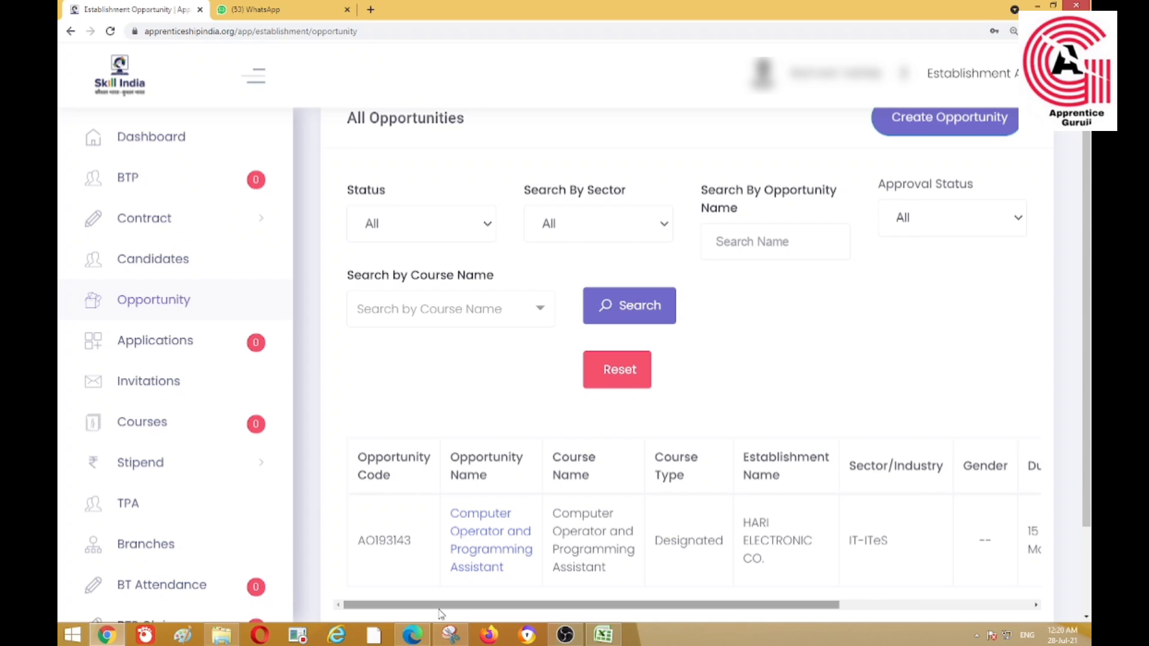
{"action": "left_click_drag", "start_coordinate": [445, 607], "coordinate": [741, 618]}
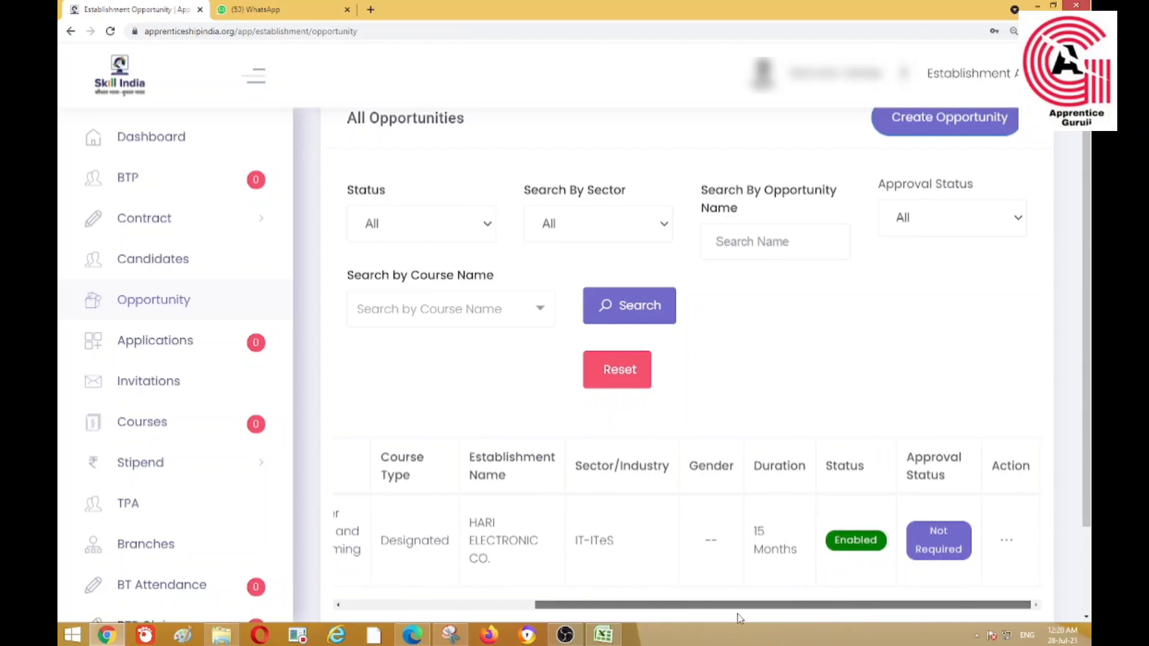
{"action": "left_click", "coordinate": [1008, 543]}
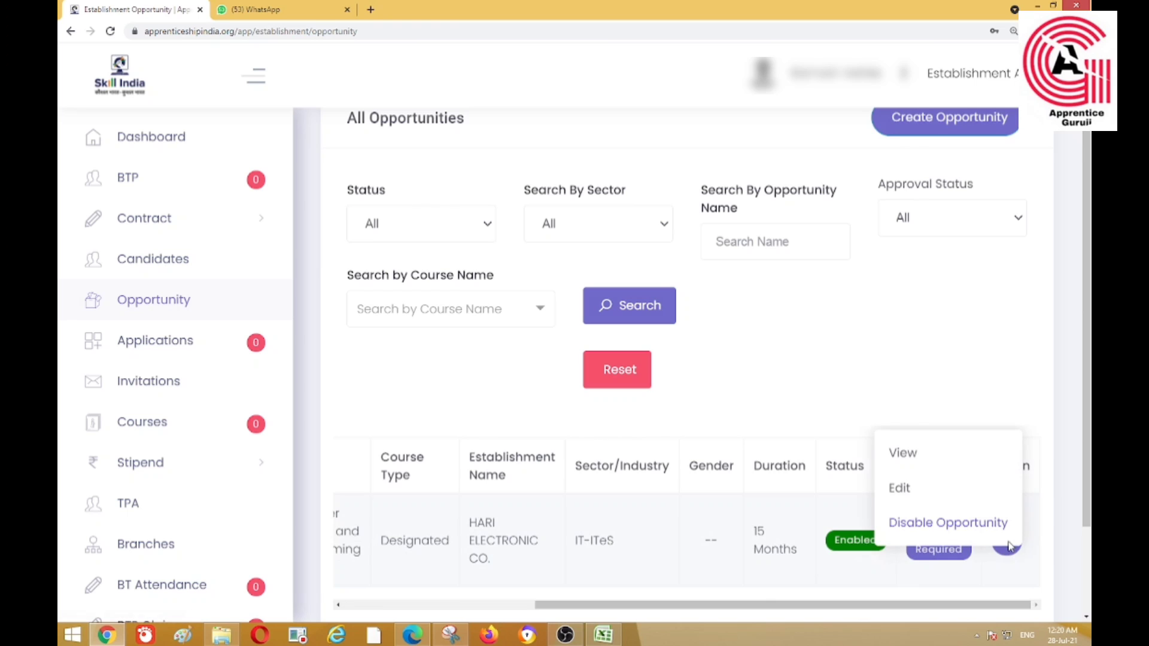
{"action": "left_click", "coordinate": [978, 535]}
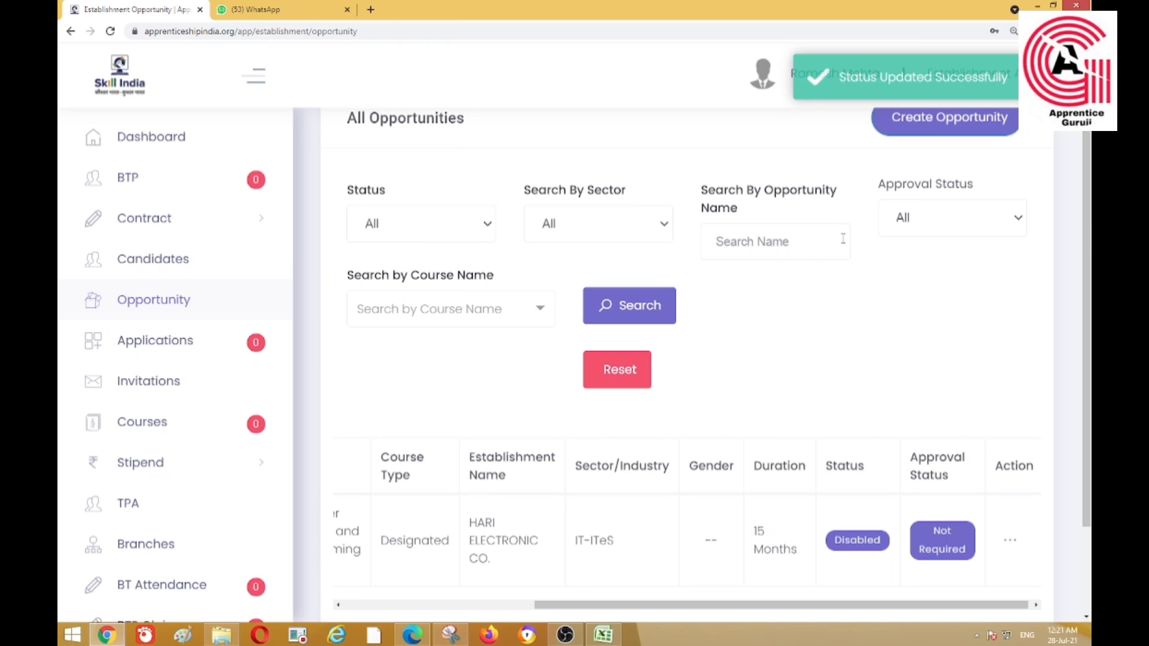
{"action": "scroll", "coordinate": [829, 303], "scroll_direction": "up", "scroll_amount": 2}
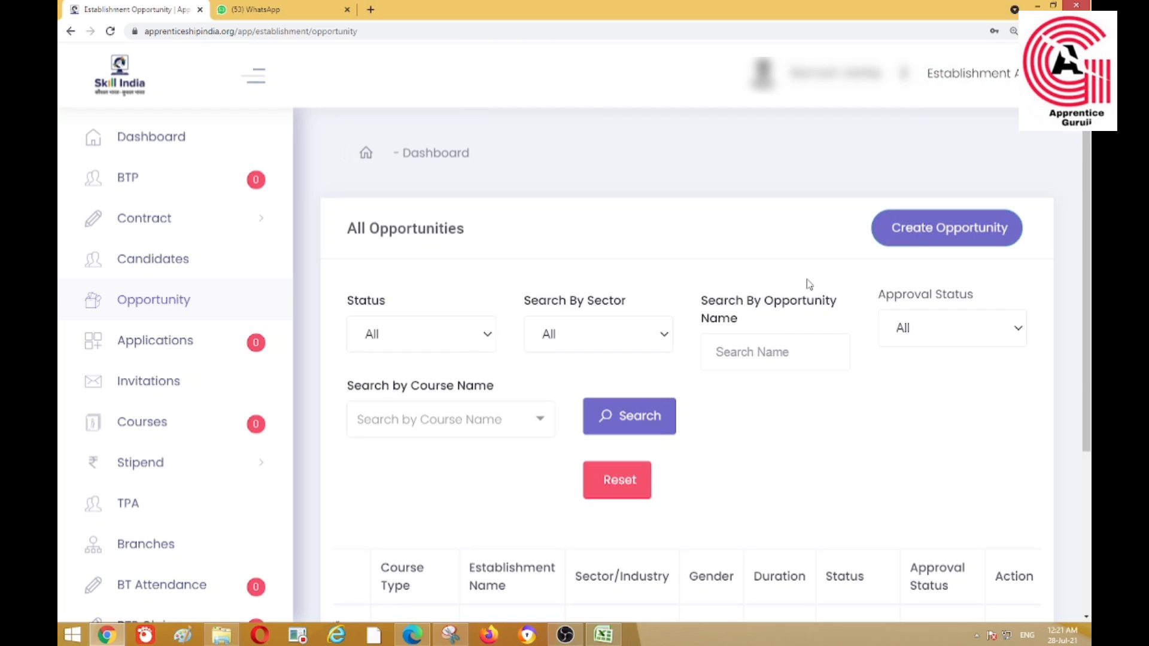
{"action": "scroll", "coordinate": [809, 284], "scroll_direction": "down", "scroll_amount": 1}
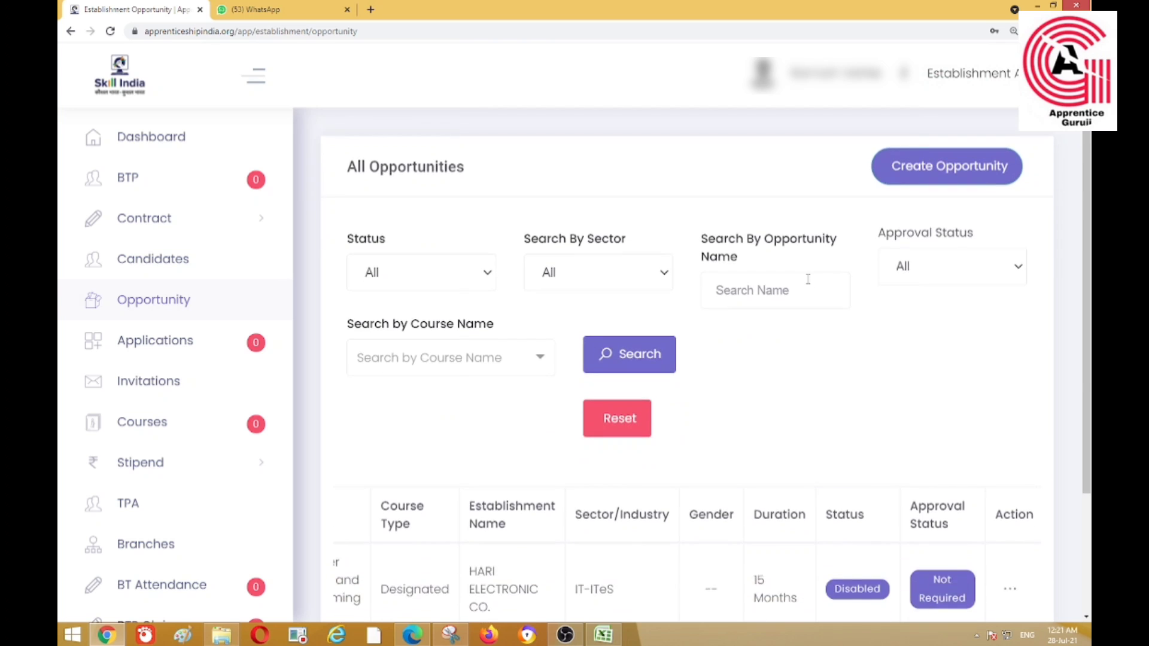